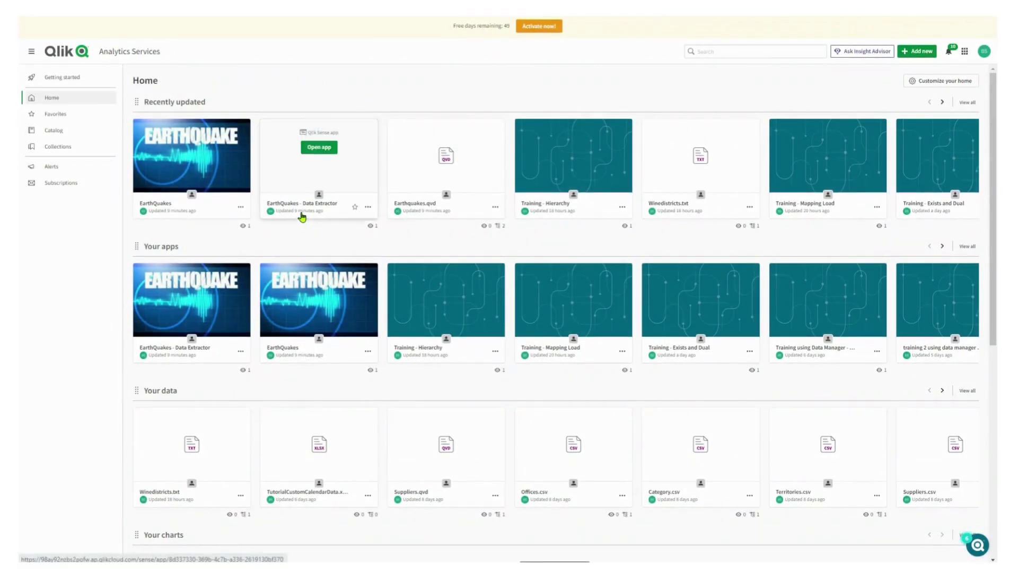
Create a new automation from the 'Reload apps as a task chain' template.
{"action": "mouse_move", "coordinate": [175, 217]}
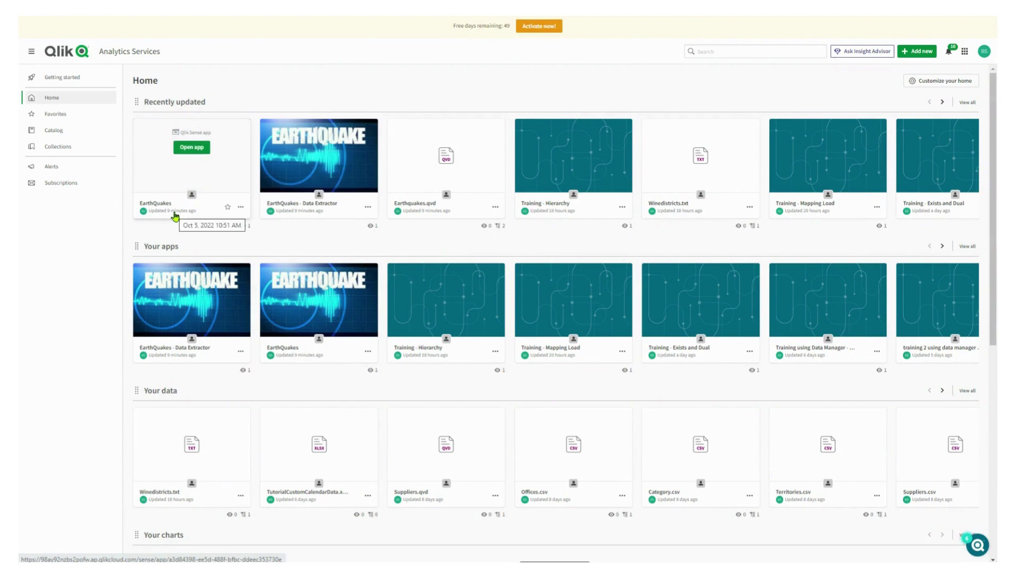
{"action": "left_click", "coordinate": [908, 53]}
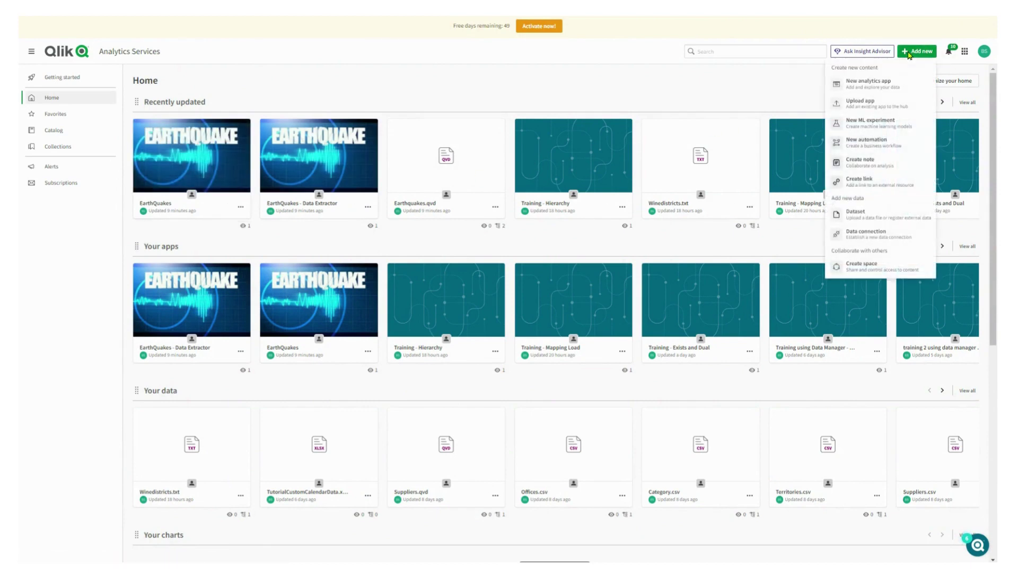
{"action": "left_click", "coordinate": [873, 148]}
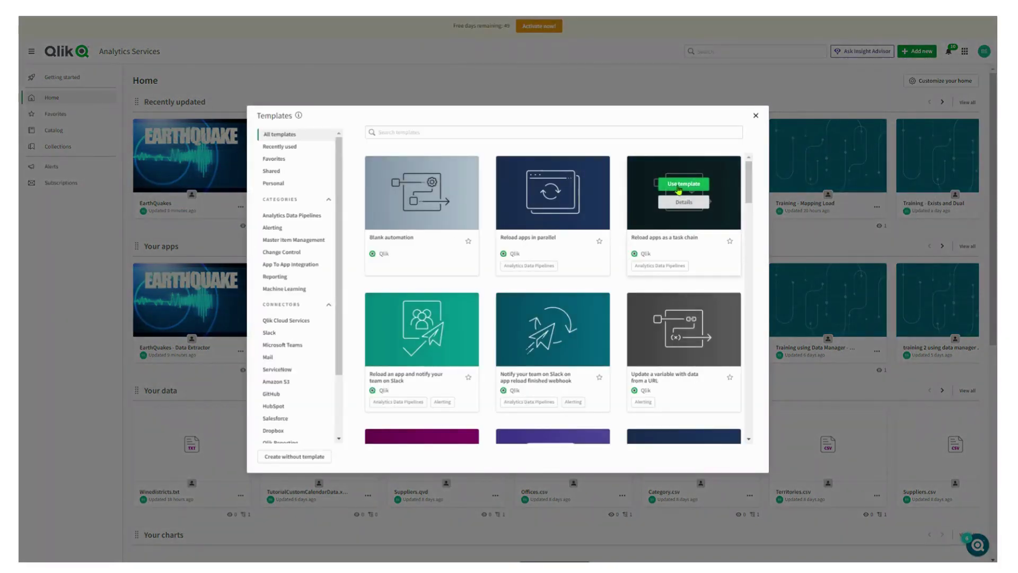
{"action": "left_click", "coordinate": [683, 184]}
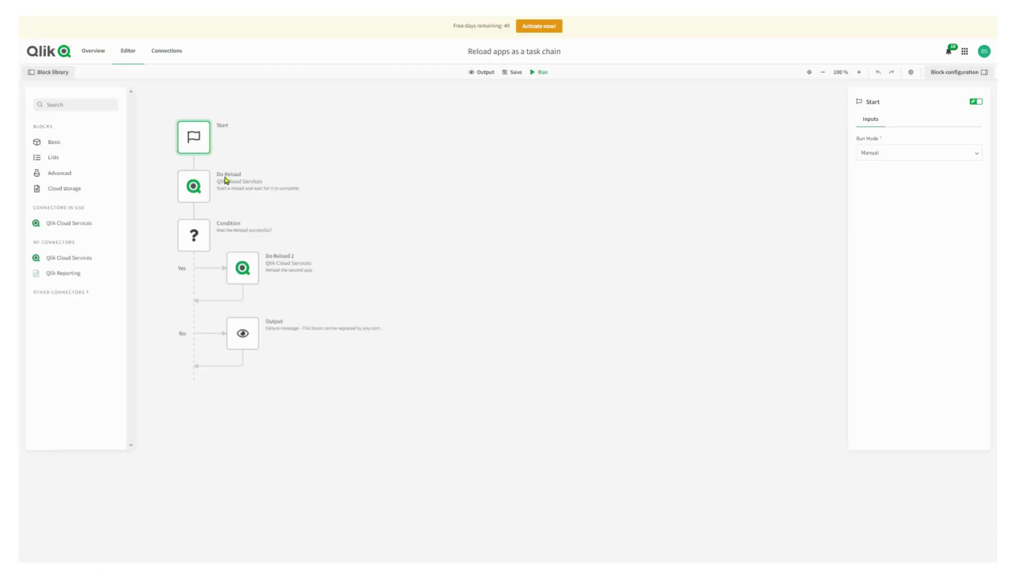
Set the Do Reload block's App Id by lookup, searching 'each', to EarthQuakes - Data Extractor.
{"action": "left_click", "coordinate": [194, 186]}
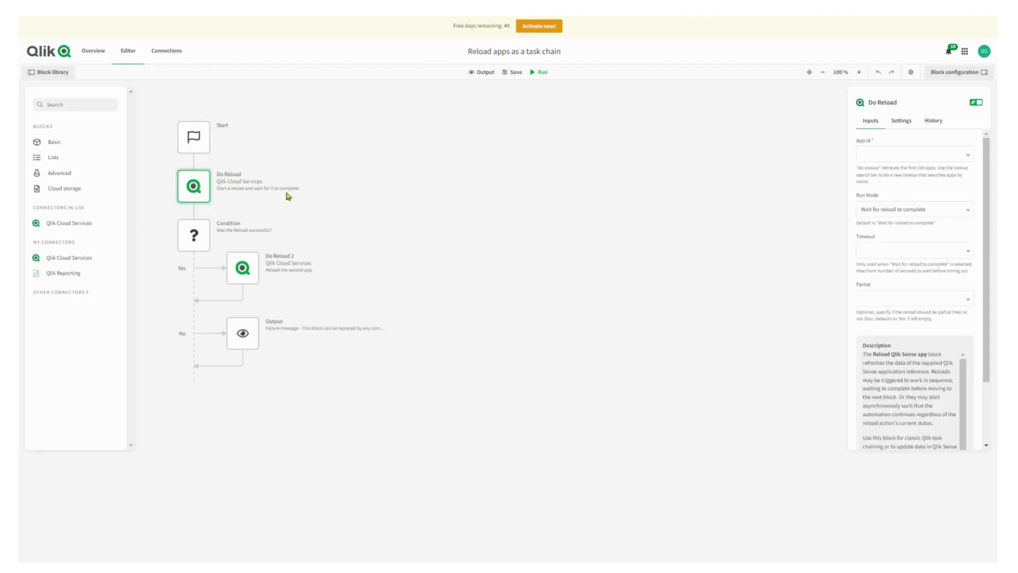
{"action": "left_click", "coordinate": [972, 155]}
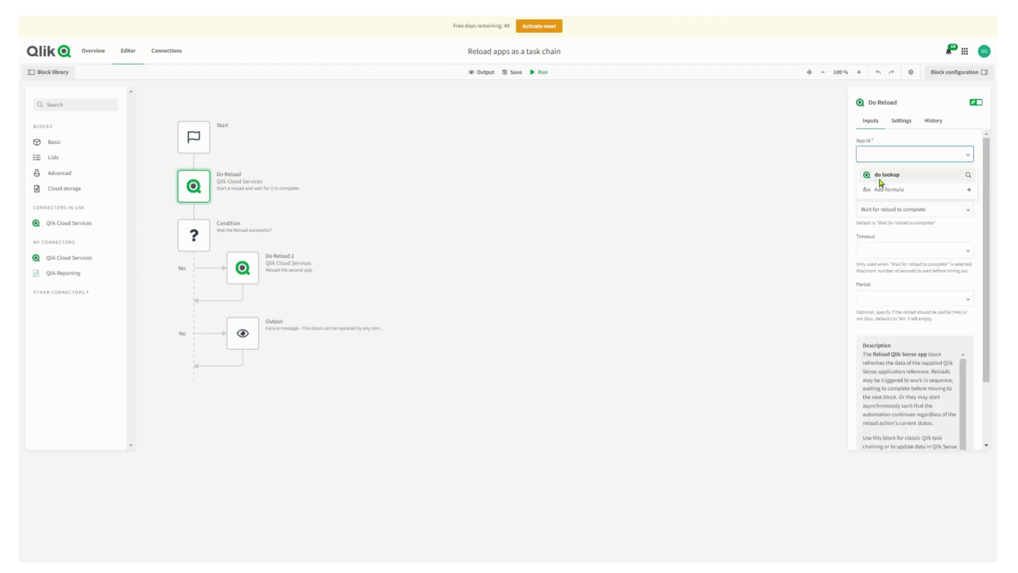
{"action": "left_click", "coordinate": [889, 175]}
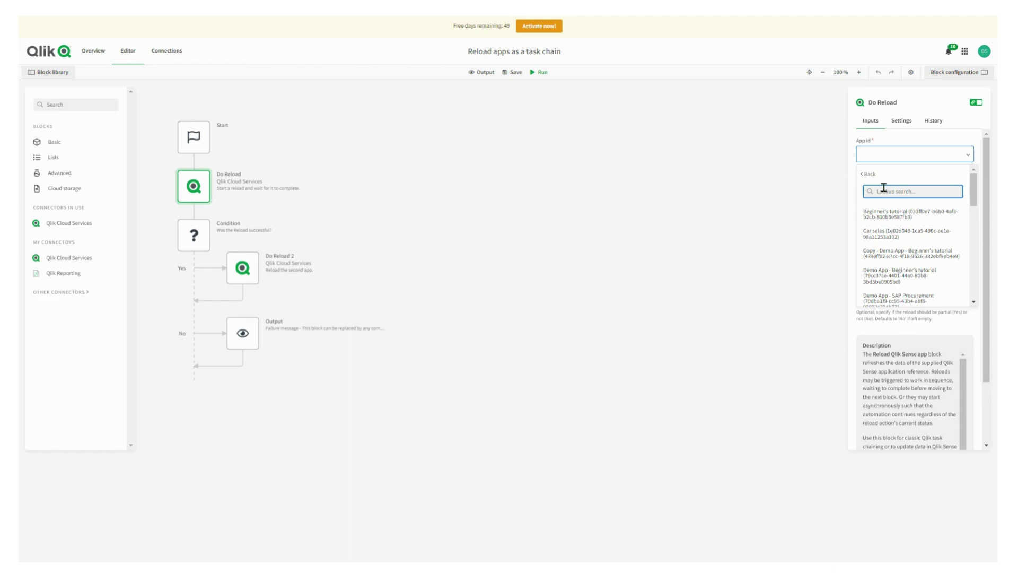
{"action": "type", "text": "each"}
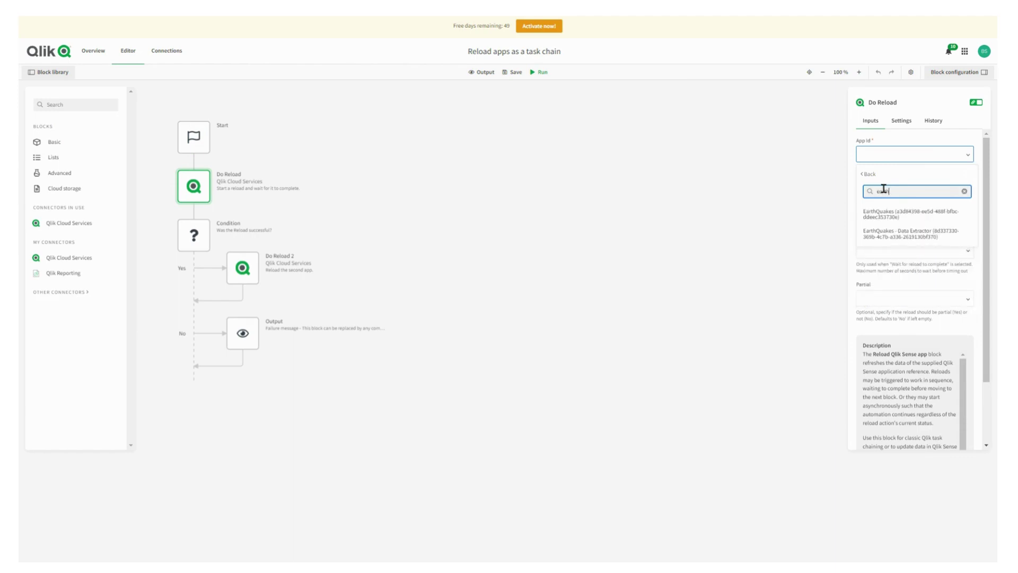
{"action": "left_click", "coordinate": [901, 234]}
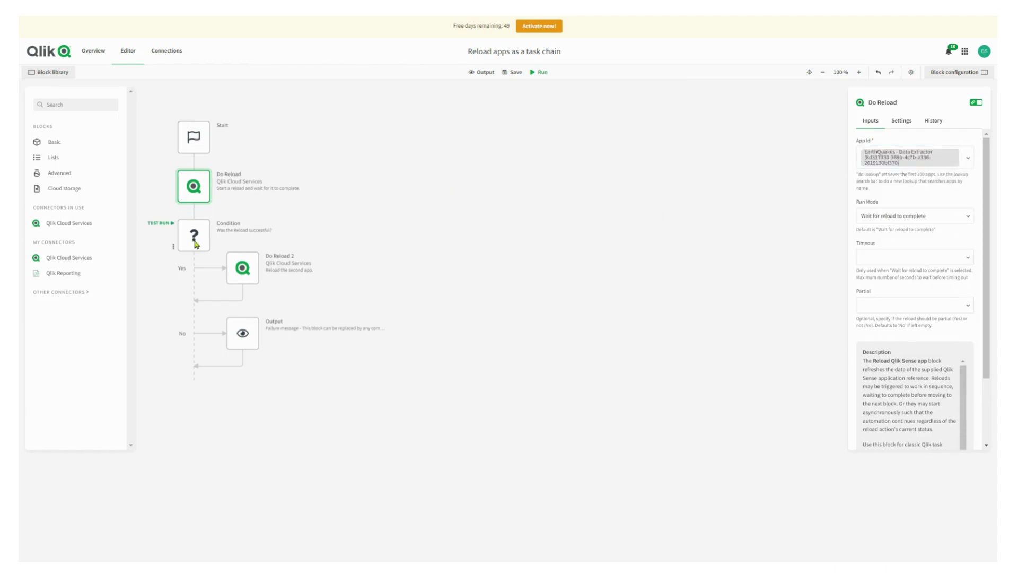
Set Do Reload 2's App Id by lookup, searching 'earthquake', to the EarthQuakes app.
{"action": "left_click", "coordinate": [245, 268]}
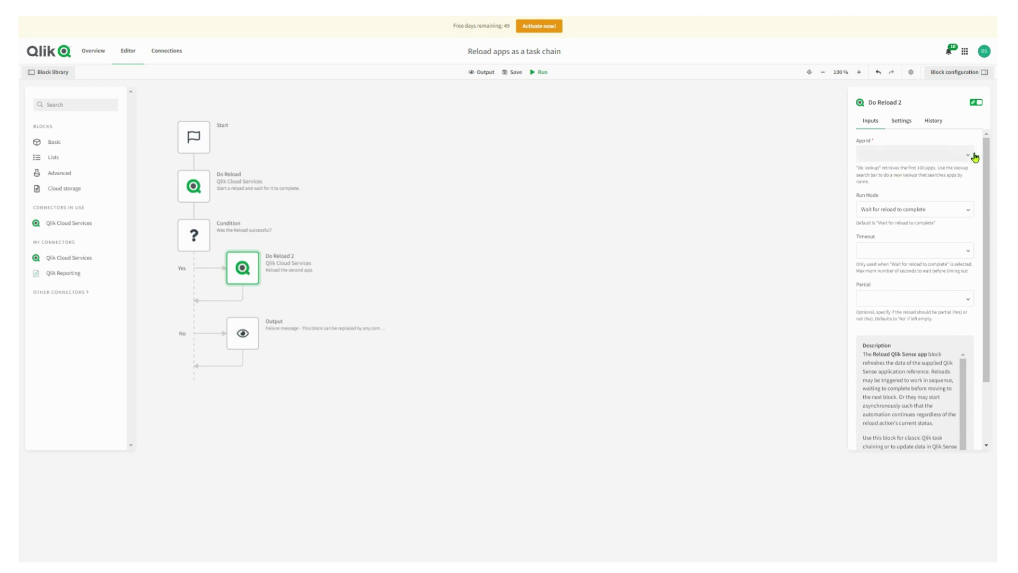
{"action": "left_click", "coordinate": [971, 156]}
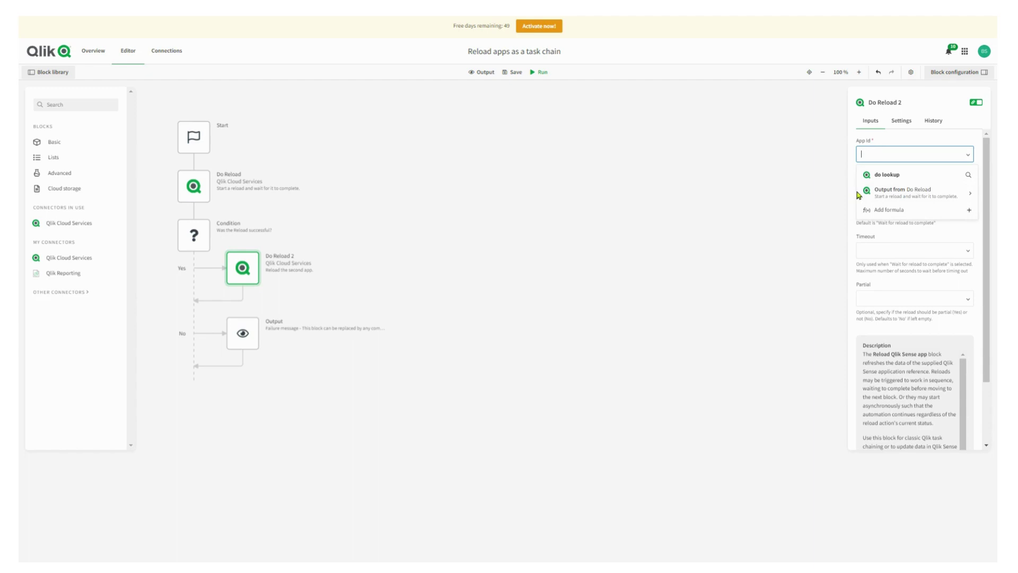
{"action": "left_click", "coordinate": [880, 177]}
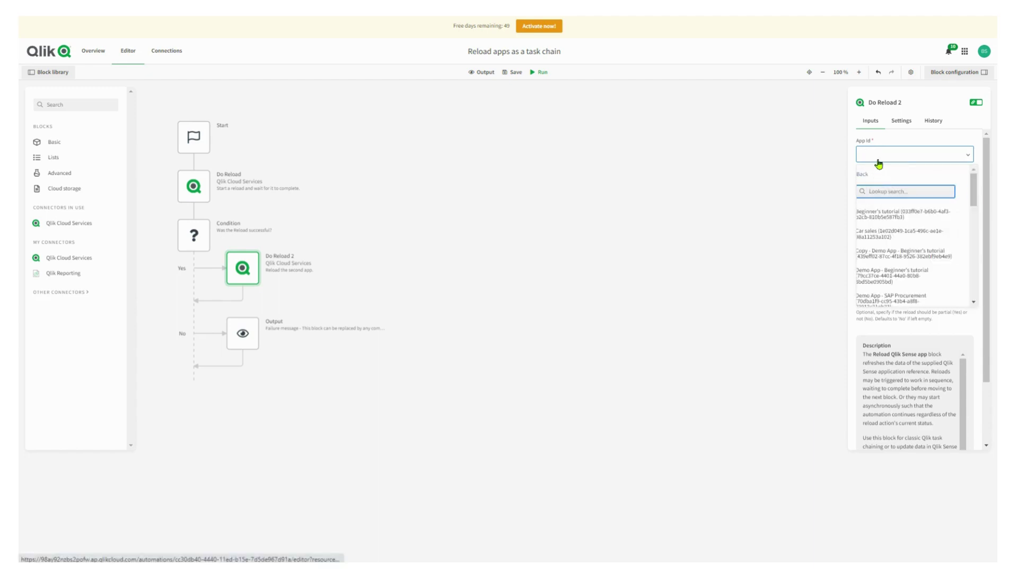
{"action": "type", "text": "e"}
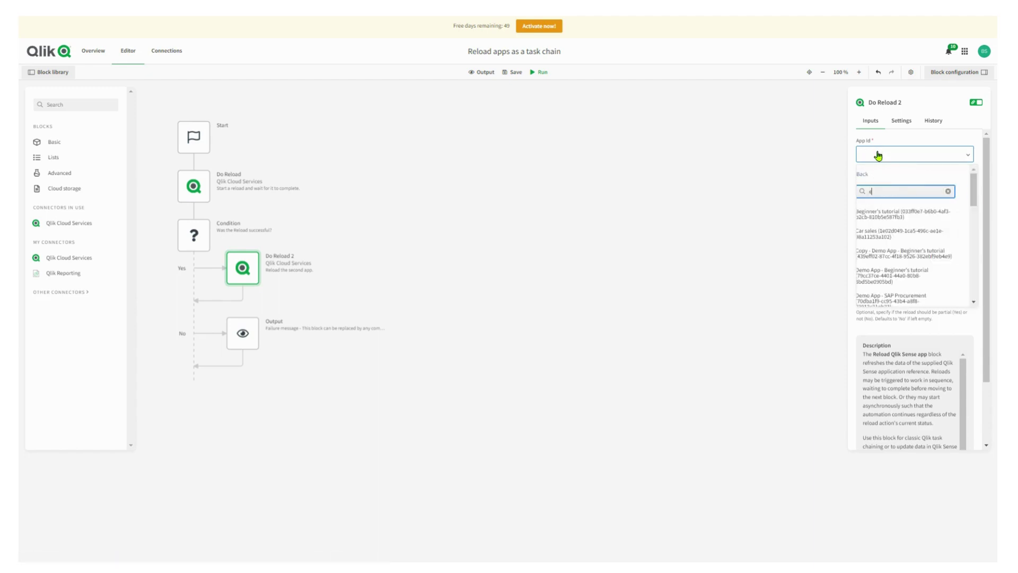
{"action": "type", "text": "arthquake"}
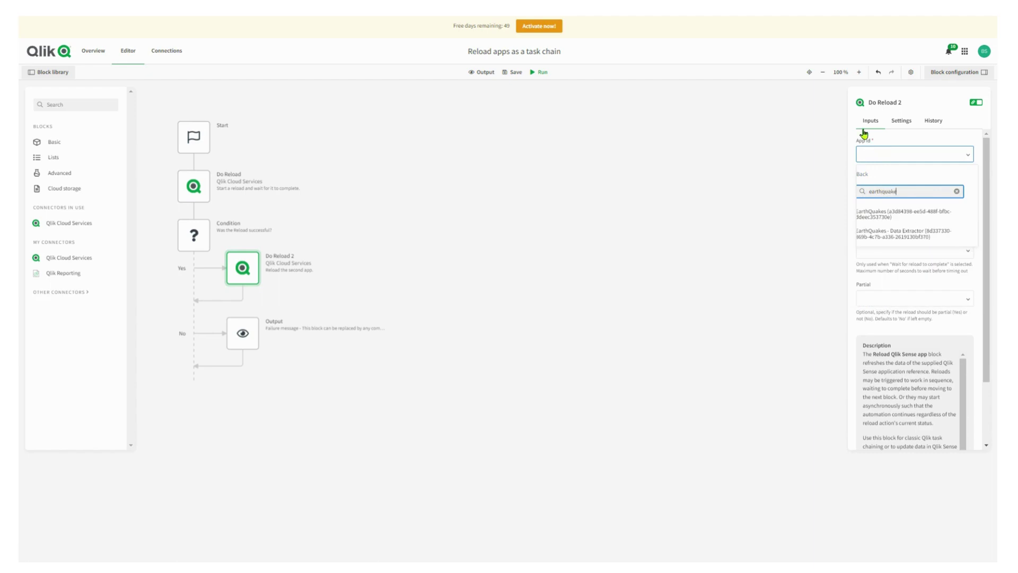
{"action": "left_click", "coordinate": [896, 214]}
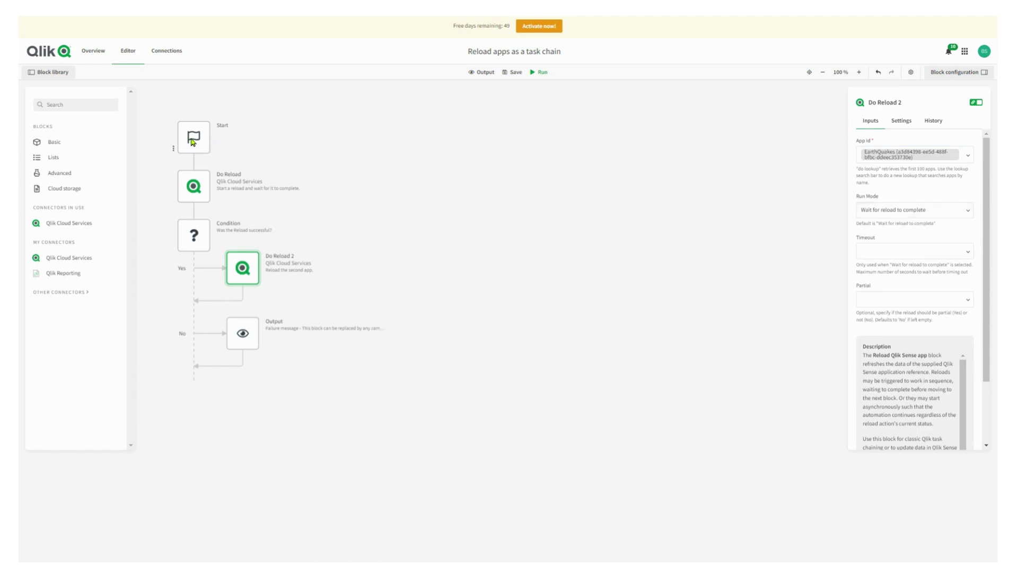
Run the automation and check the Chronologically and Errors output views for a clean run.
{"action": "mouse_move", "coordinate": [195, 234]}
{"action": "mouse_move", "coordinate": [242, 332]}
{"action": "left_click", "coordinate": [534, 74]}
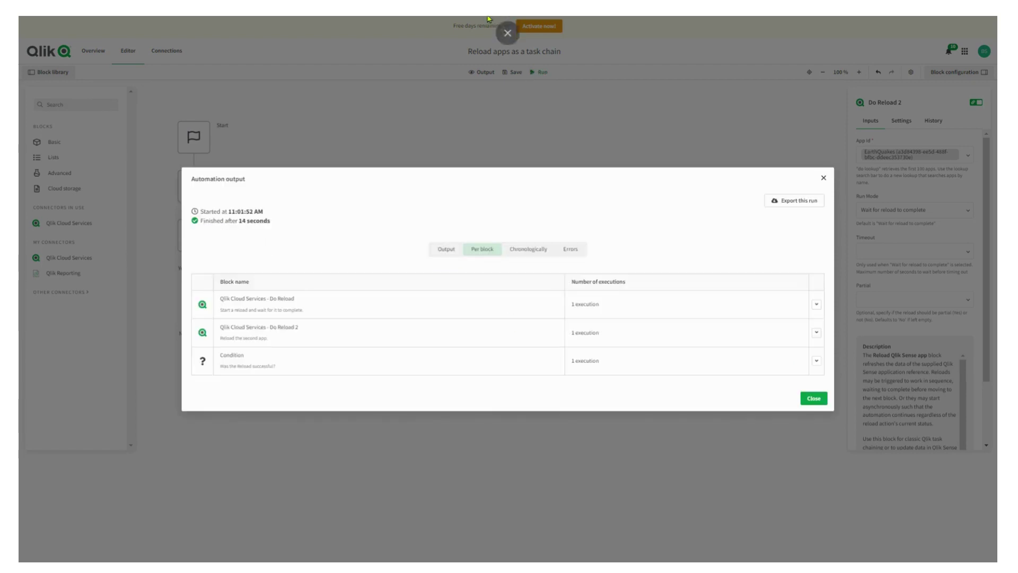
{"action": "left_click", "coordinate": [525, 249]}
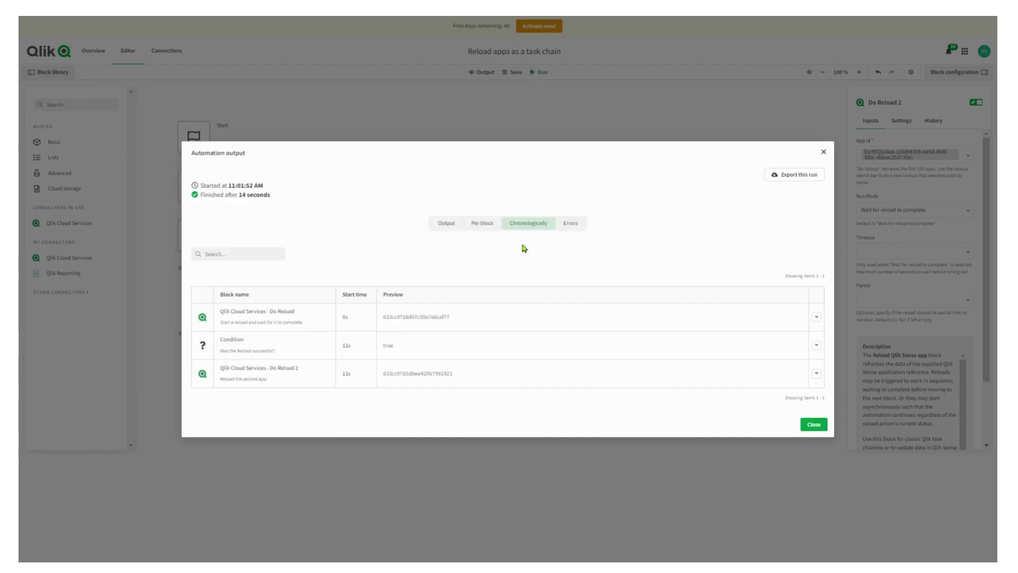
{"action": "left_click", "coordinate": [565, 226]}
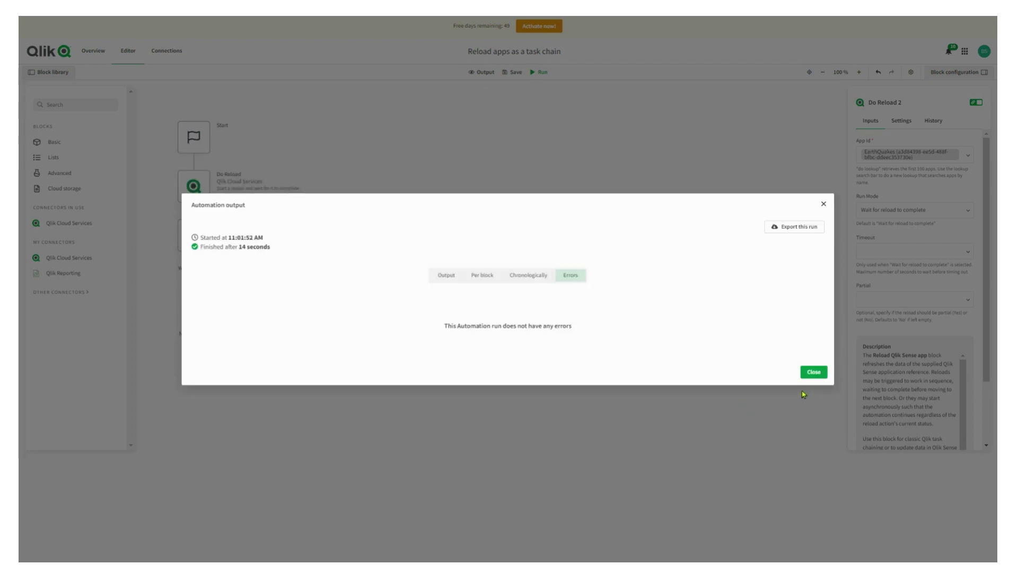
Rename the automation in its settings to 'Reload earthquake apps' and save.
{"action": "left_click", "coordinate": [812, 373]}
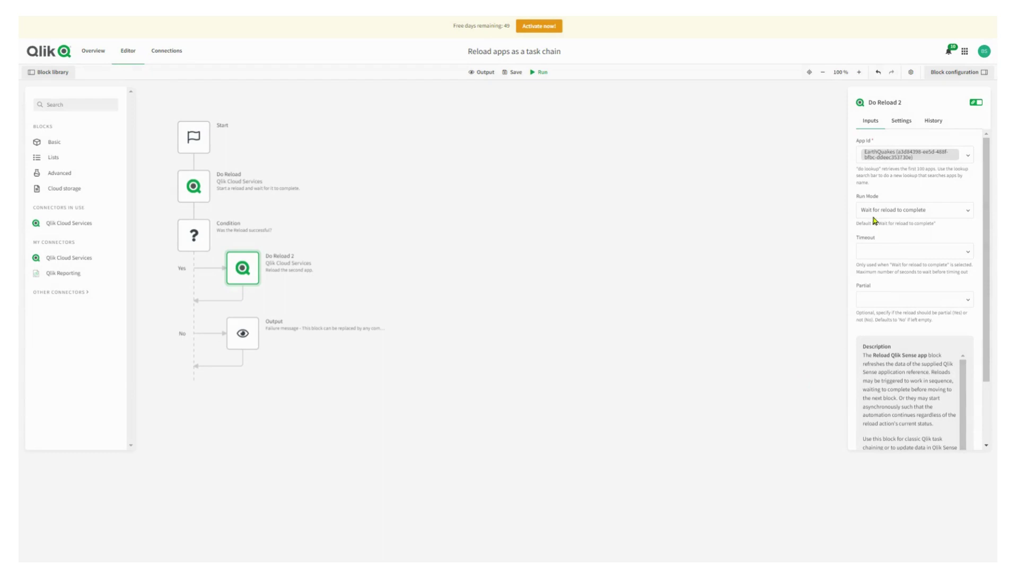
{"action": "left_click", "coordinate": [910, 75]}
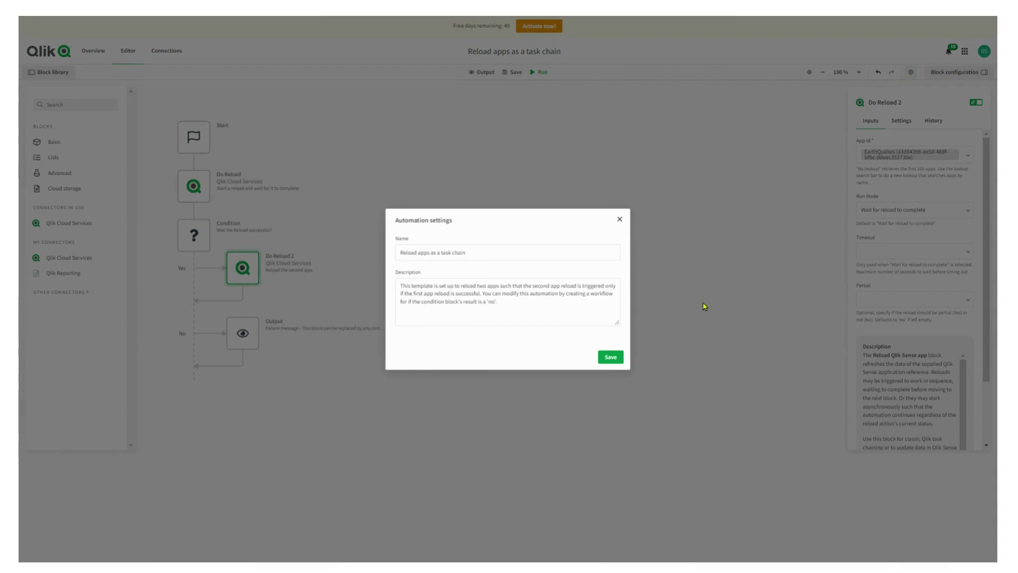
{"action": "left_click", "coordinate": [472, 247]}
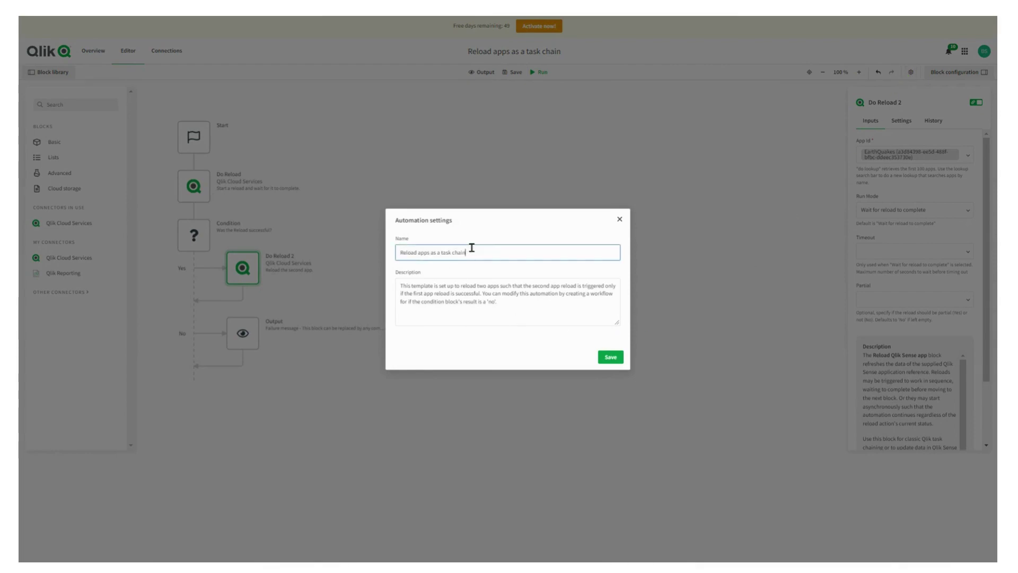
{"action": "key", "text": "BackSpace"}
{"action": "key", "text": "BackSpace"}
{"action": "key", "text": "BackSpace"}
{"action": "key", "text": "BackSpace"}
{"action": "key", "text": "BackSpace"}
{"action": "key", "text": "BackSpace"}
{"action": "key", "text": "BackSpace"}
{"action": "key", "text": "BackSpace"}
{"action": "key", "text": "BackSpace"}
{"action": "key", "text": "BackSpace"}
{"action": "key", "text": "BackSpace"}
{"action": "type", "text": "earthquake apps"}
{"action": "left_click", "coordinate": [610, 357]}
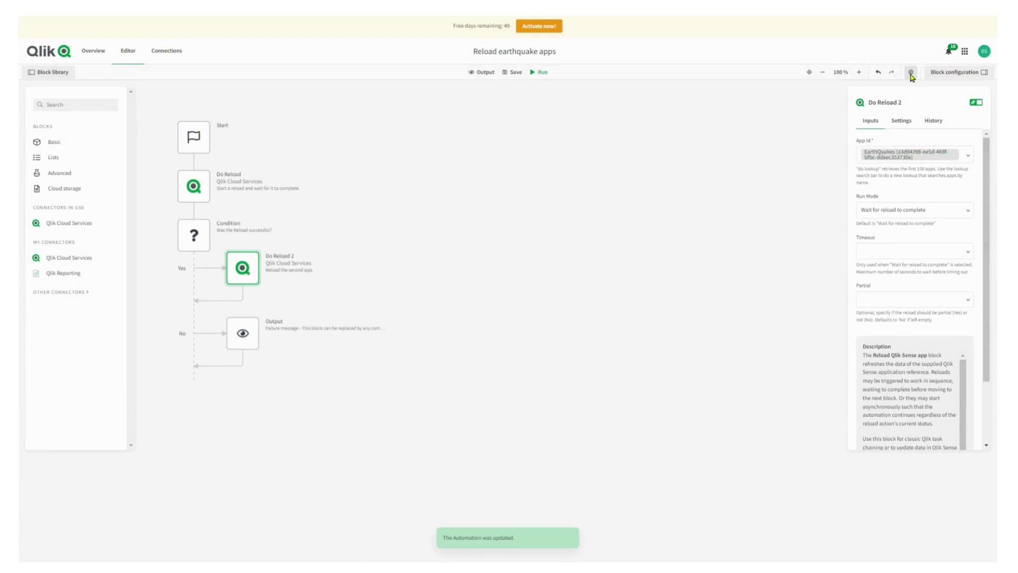
Save the automation settings again and review Do Reload 2's block settings.
{"action": "left_click", "coordinate": [911, 74]}
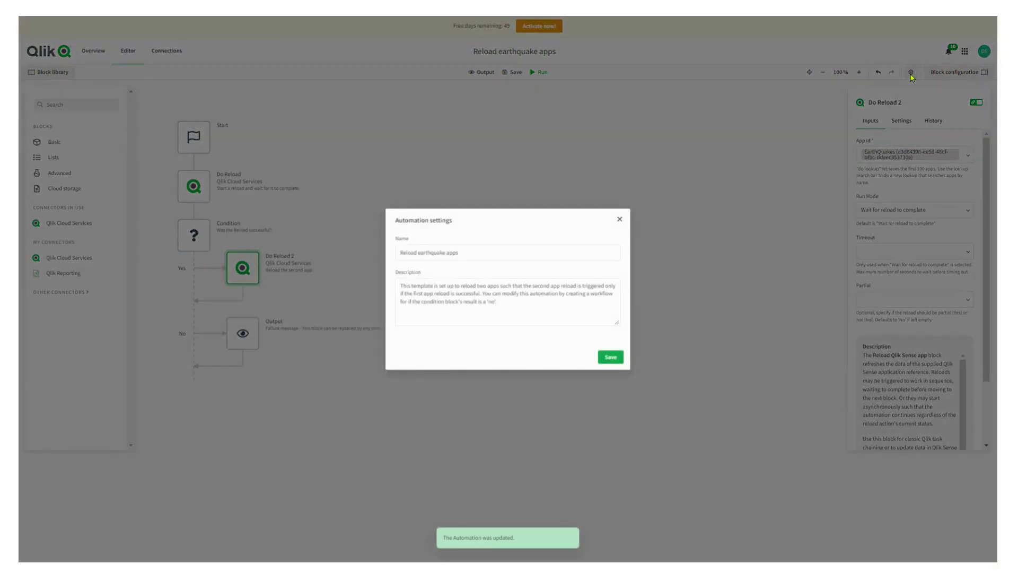
{"action": "left_click", "coordinate": [607, 359]}
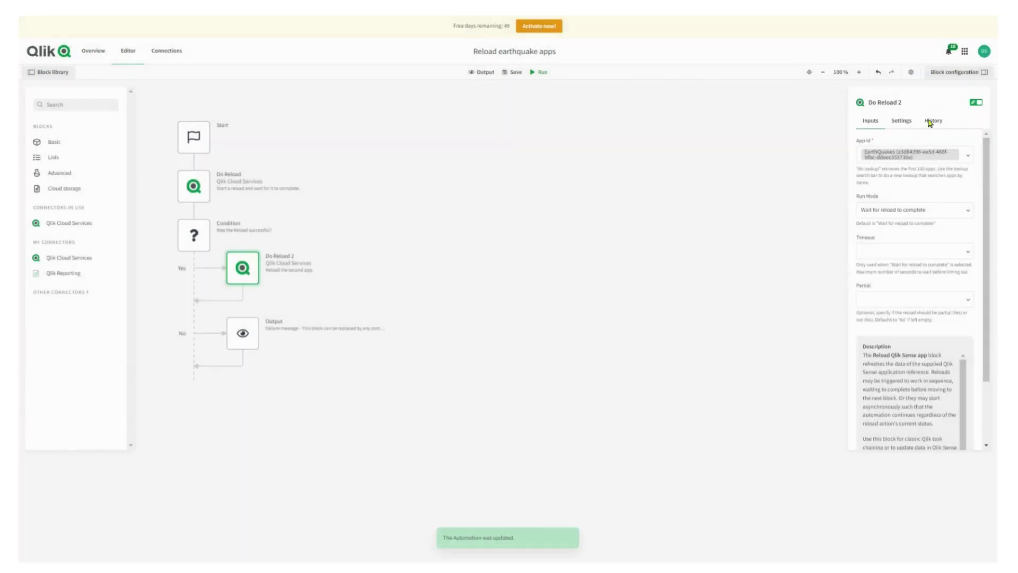
{"action": "left_click", "coordinate": [899, 122]}
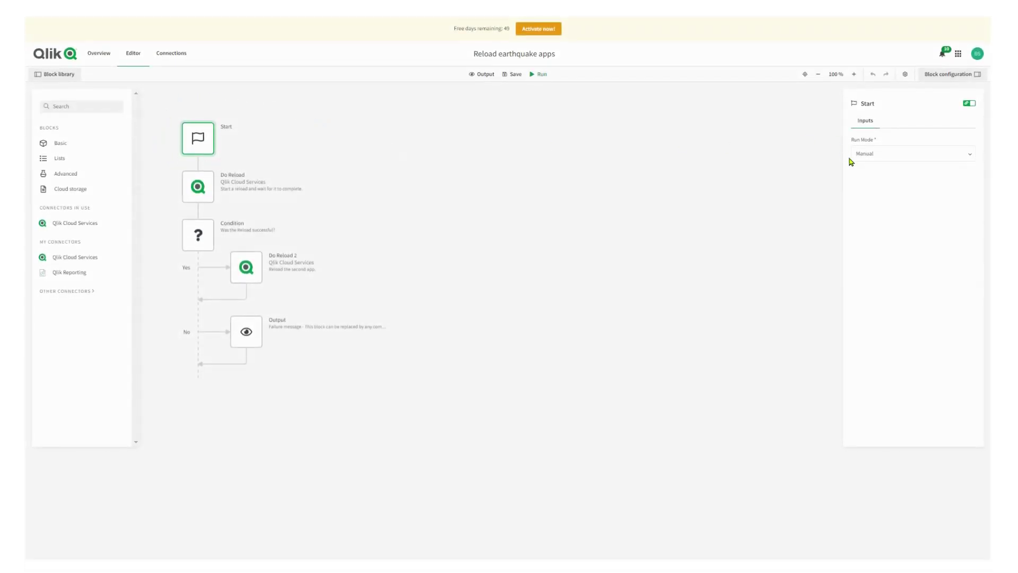
Set the Start block to Scheduled, starting 6 October 2022 at 00:10, and save the automation.
{"action": "left_click", "coordinate": [892, 159]}
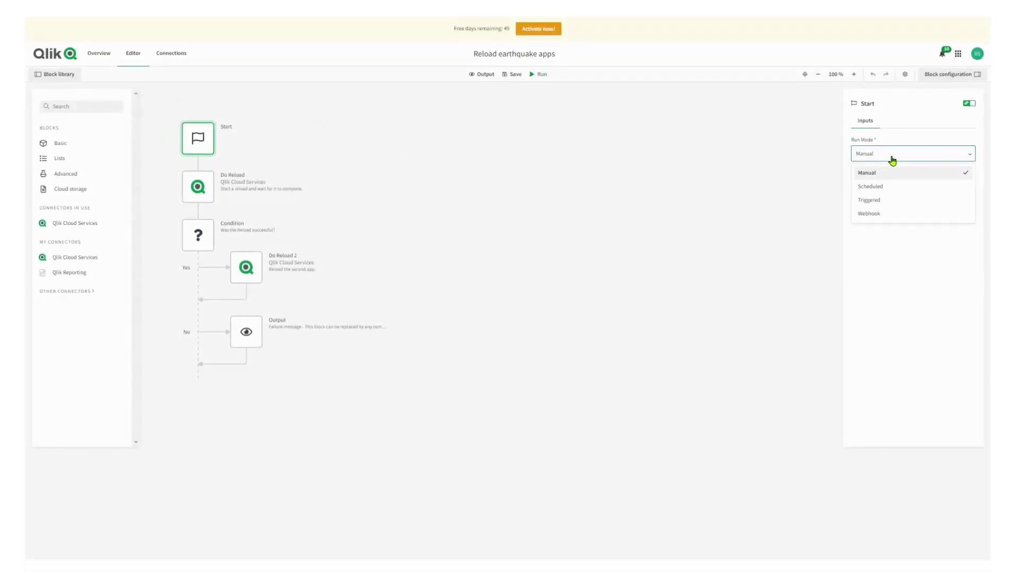
{"action": "left_click", "coordinate": [882, 186]}
{"action": "left_click", "coordinate": [882, 185]}
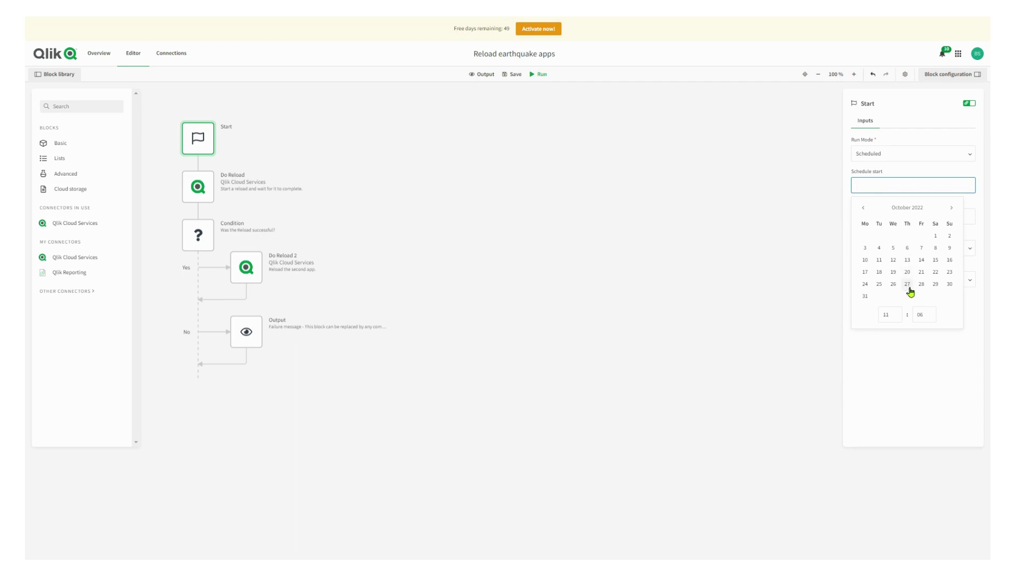
{"action": "left_click", "coordinate": [910, 252]}
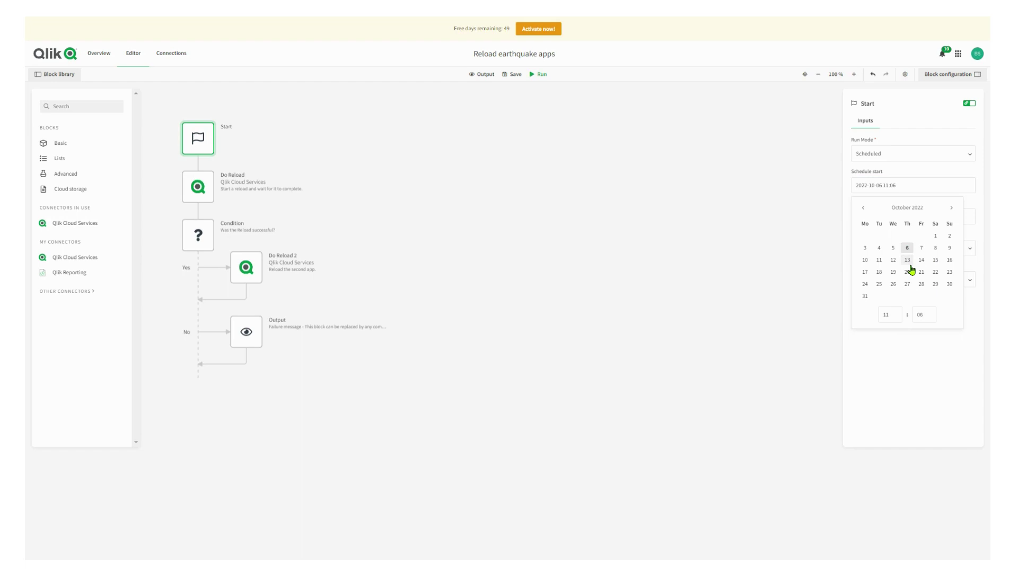
{"action": "left_click", "coordinate": [895, 314]}
{"action": "left_click", "coordinate": [928, 314]}
{"action": "left_click", "coordinate": [928, 314]}
{"action": "left_click", "coordinate": [928, 313]}
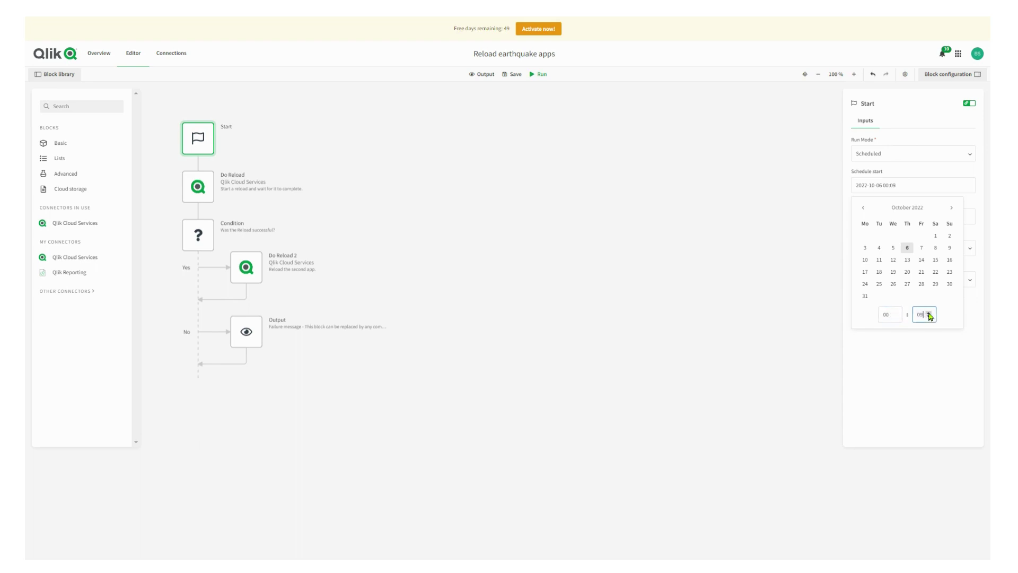
{"action": "left_click", "coordinate": [924, 372]}
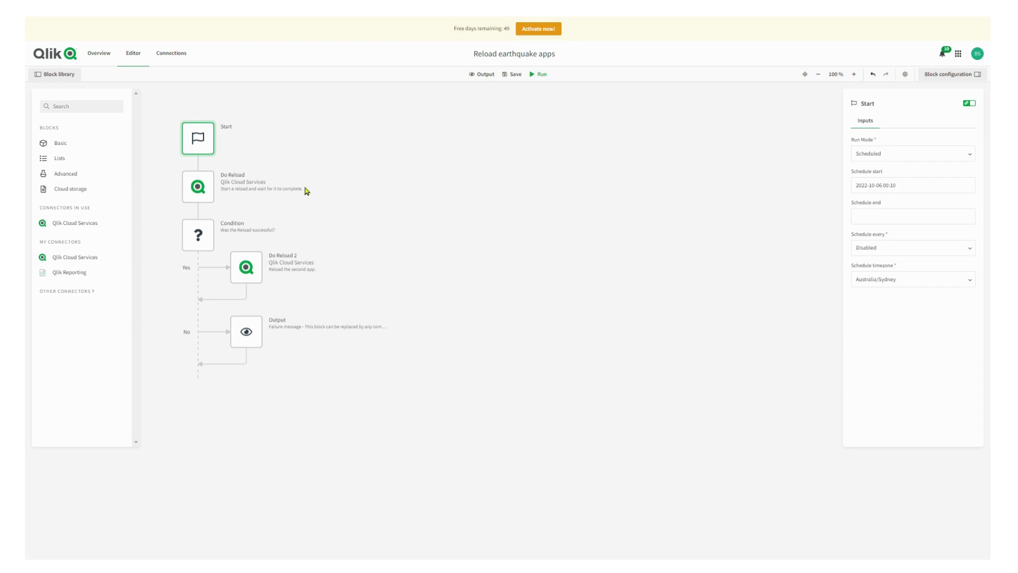
{"action": "left_click", "coordinate": [515, 84]}
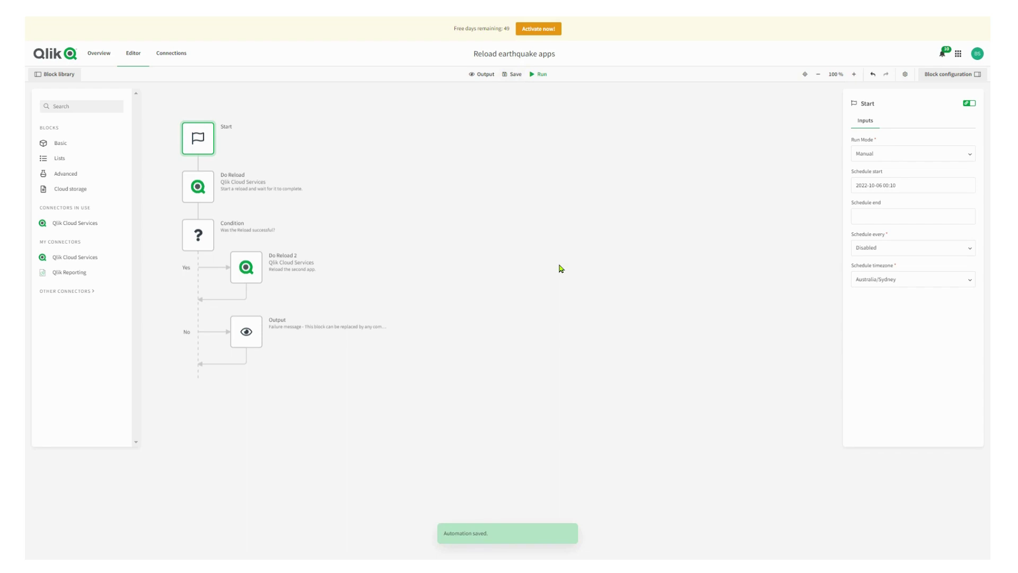
{"action": "left_click", "coordinate": [196, 189]}
{"action": "left_click", "coordinate": [244, 269]}
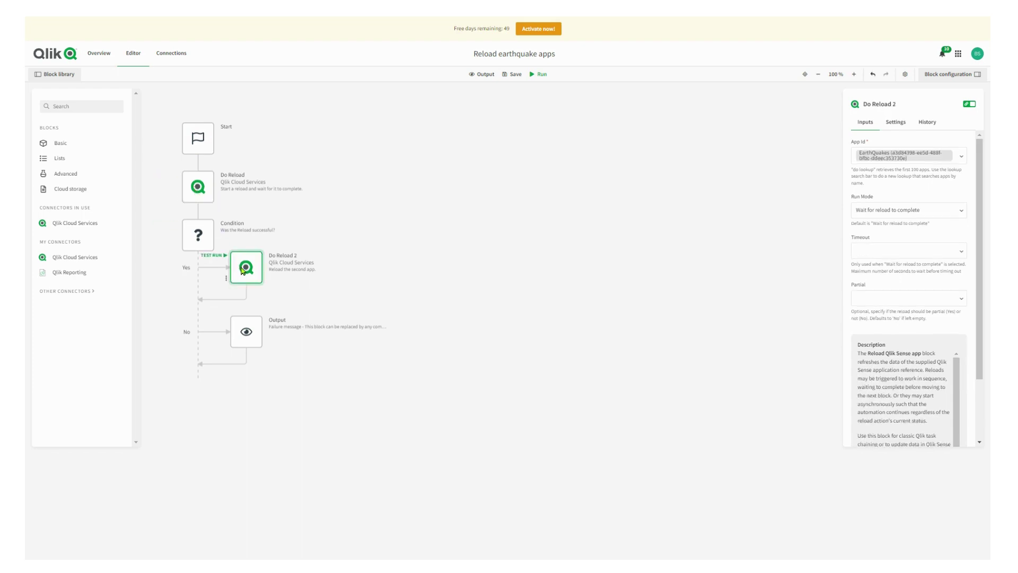
{"action": "left_click", "coordinate": [196, 139]}
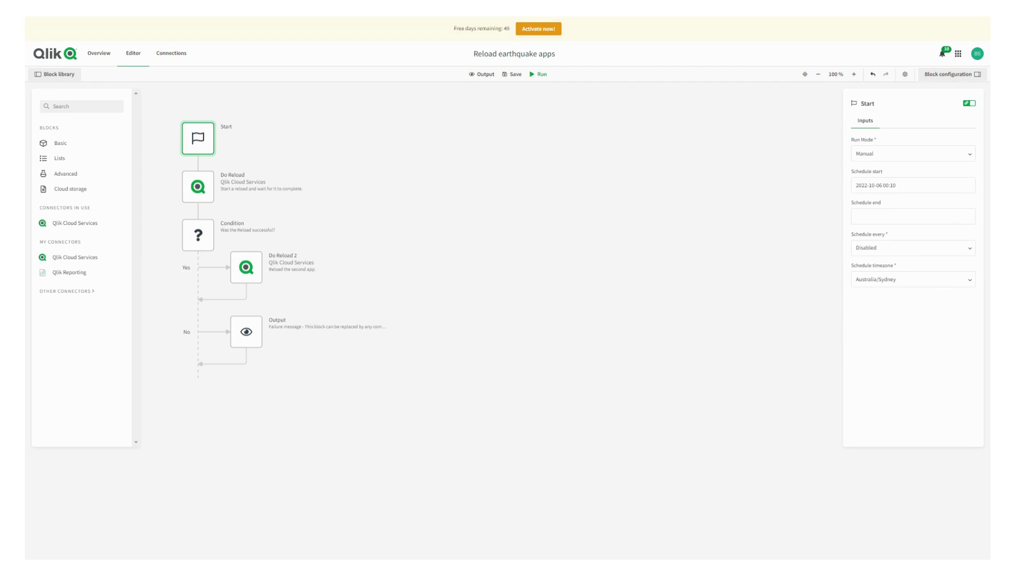
In Management Console Schedules, delete the EarthQuakes and EarthQuakes - Data Extractor reload schedules.
{"action": "left_click", "coordinate": [952, 55]}
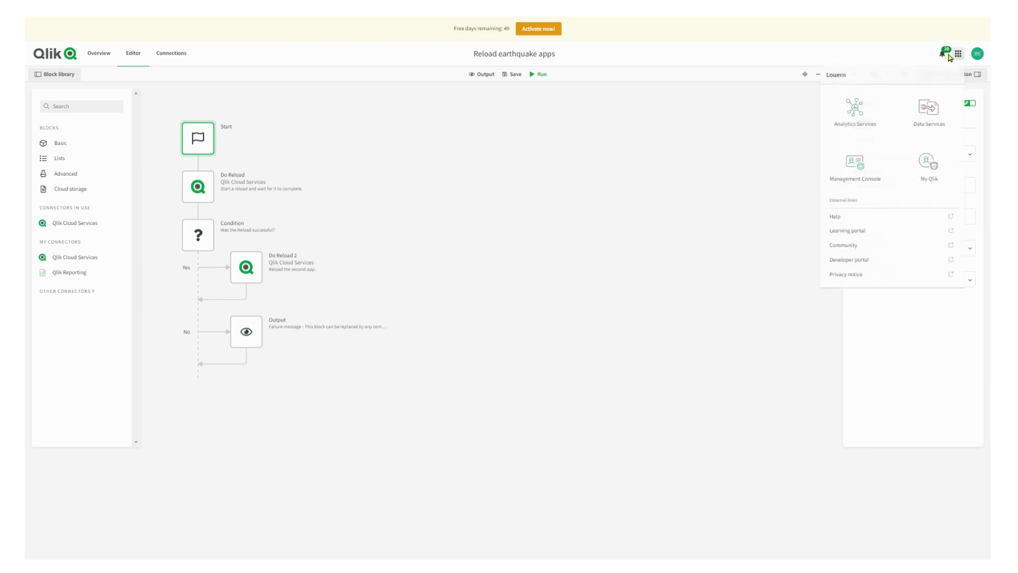
{"action": "left_click", "coordinate": [855, 161]}
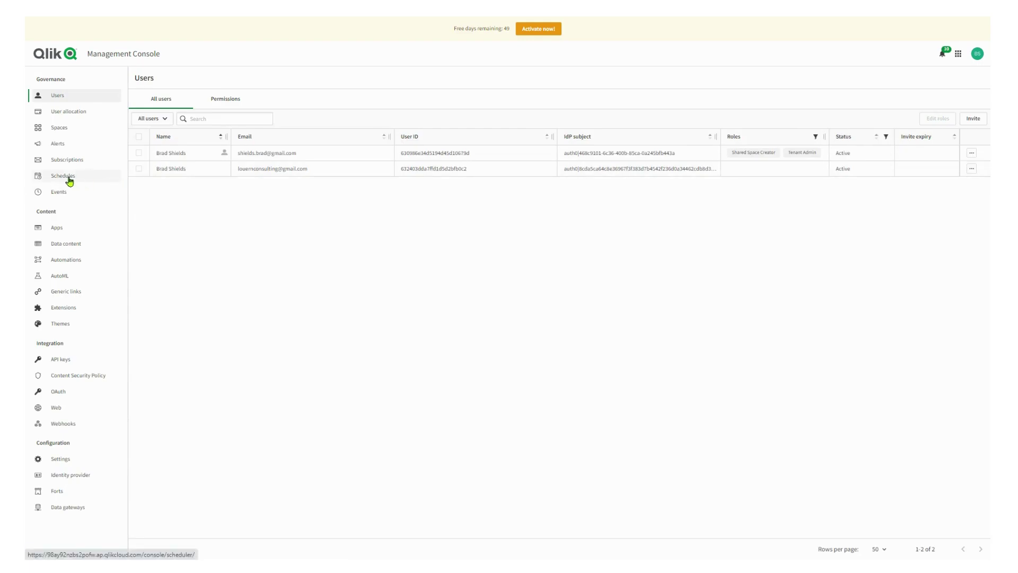
{"action": "left_click", "coordinate": [69, 180]}
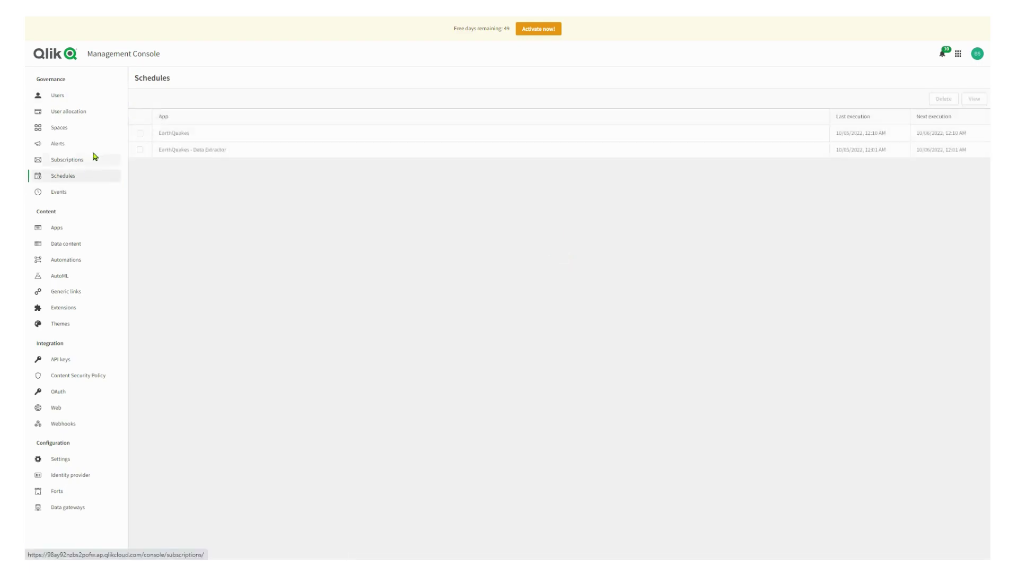
{"action": "left_click", "coordinate": [140, 133]}
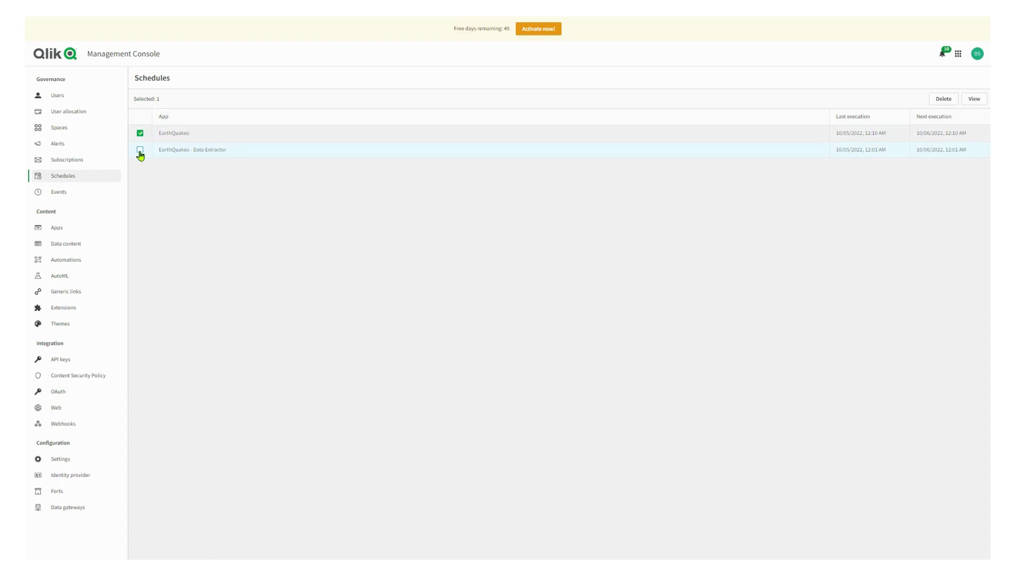
{"action": "left_click", "coordinate": [140, 150]}
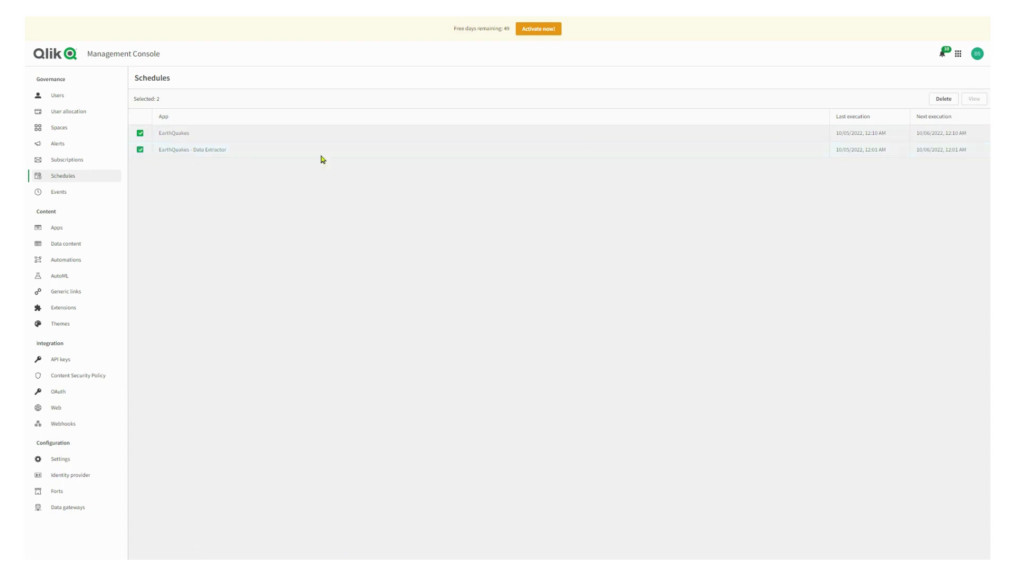
{"action": "left_click", "coordinate": [944, 101]}
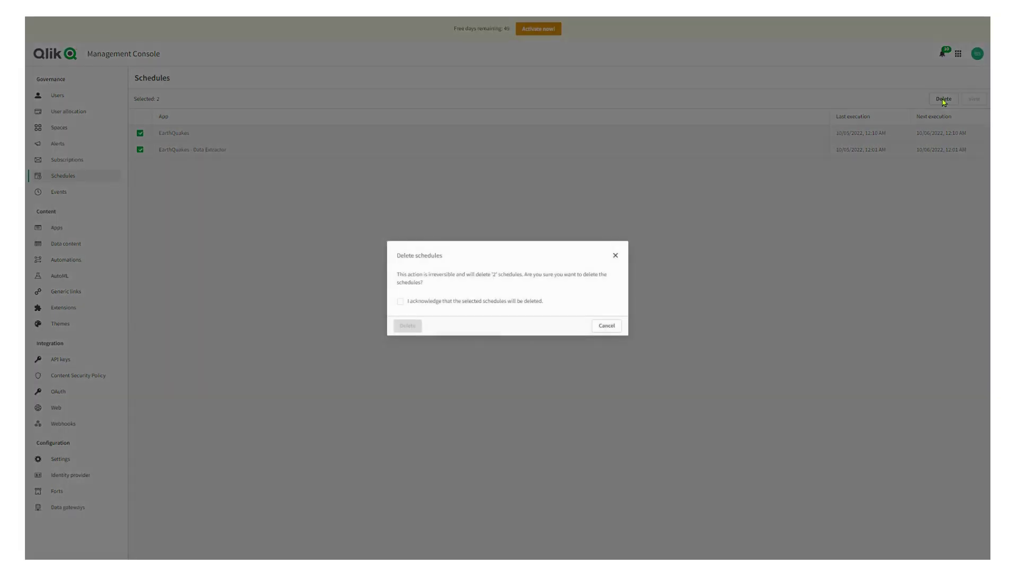
{"action": "left_click", "coordinate": [401, 301]}
{"action": "left_click", "coordinate": [408, 326]}
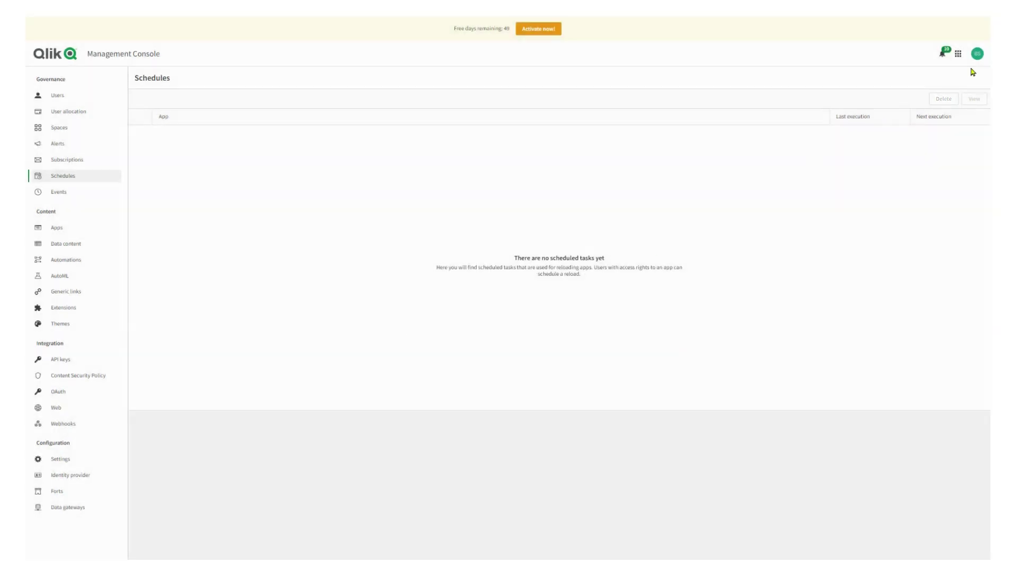